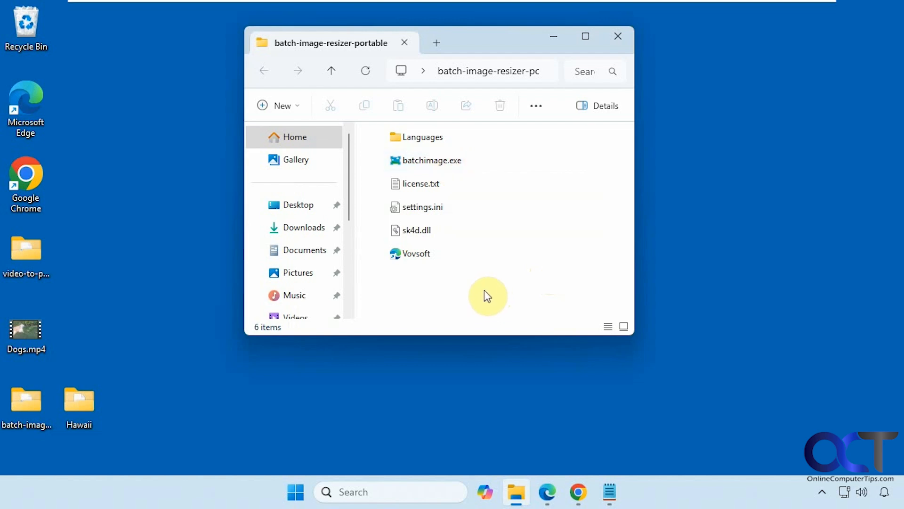
Step: Switch to Chrome to review the trial and licensed feature comparison for Batch Image Resizer, then minimize the browser
click(578, 491)
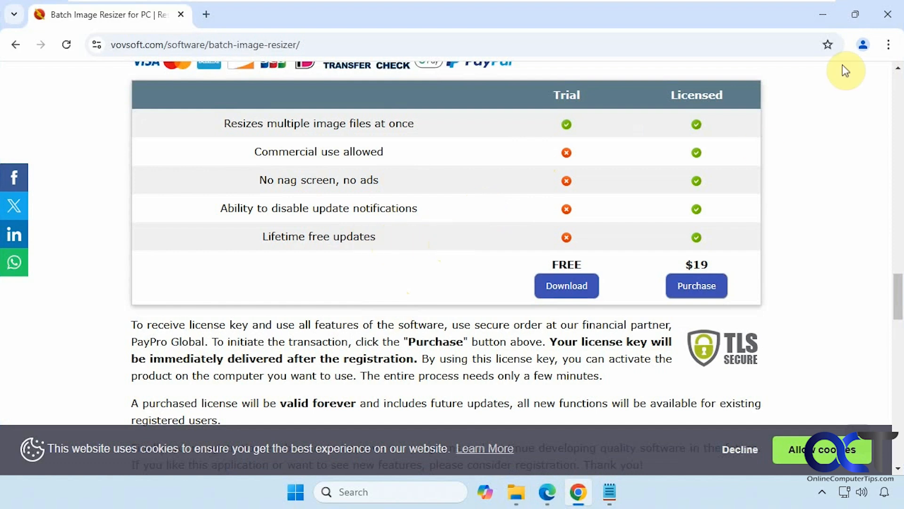
click(825, 17)
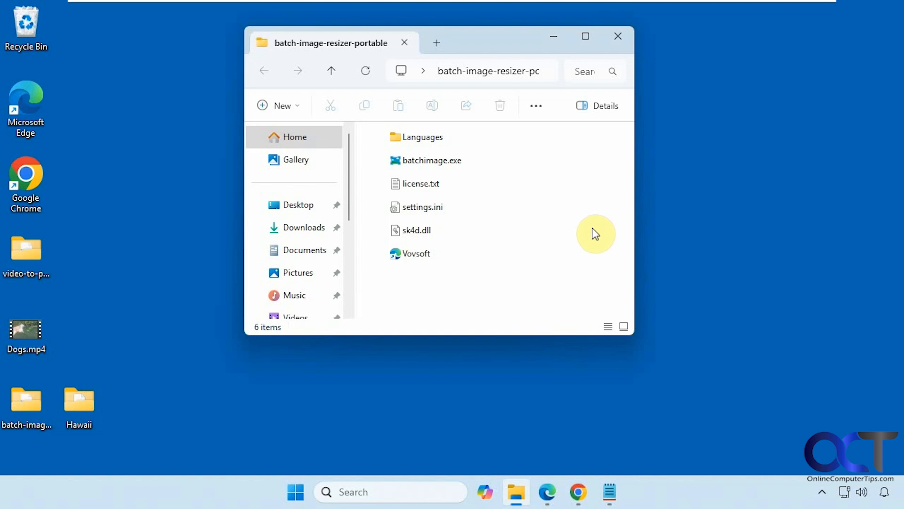
Step: Launch batchimage.exe from the portable folder and continue with the trial version
double_click(447, 163)
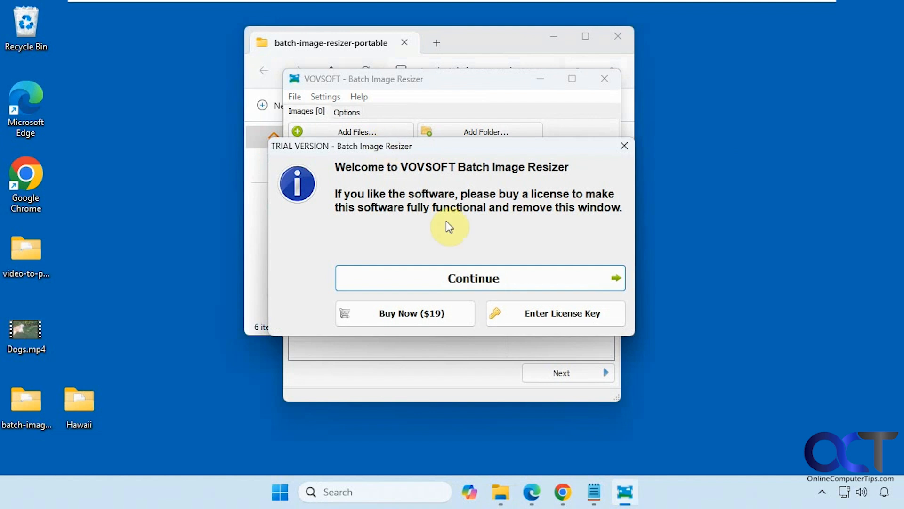
click(472, 282)
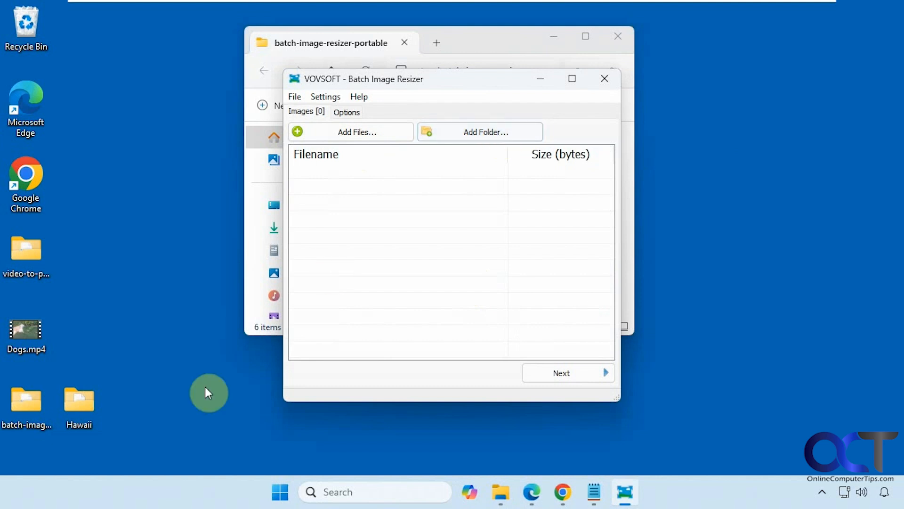
Step: Open the Hawaii folder on the desktop, look through its files and subfolders, and close it
click(57, 402)
double_click(58, 403)
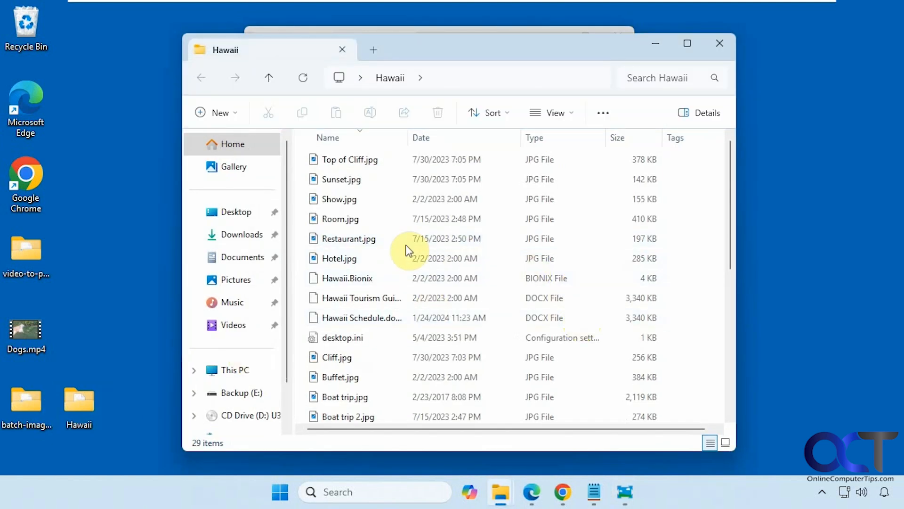
scroll(356, 346, down, 5)
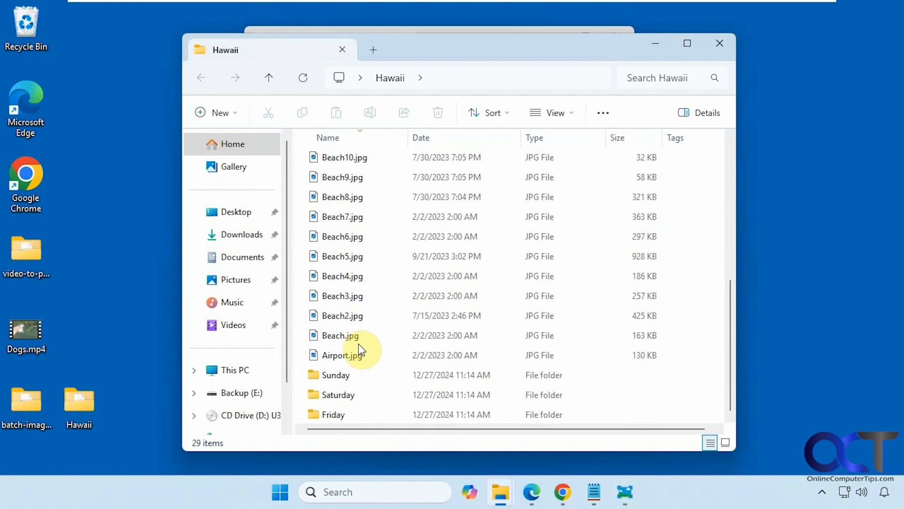
scroll(360, 346, up, 5)
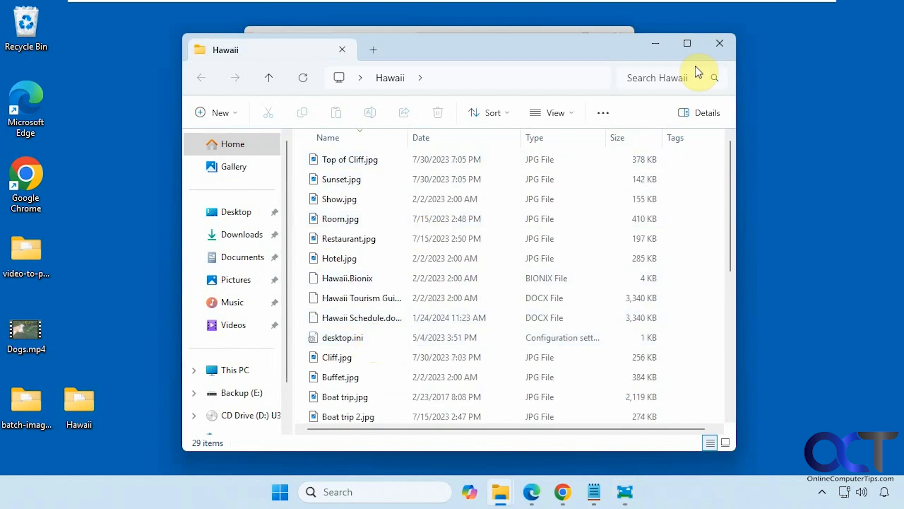
click(719, 43)
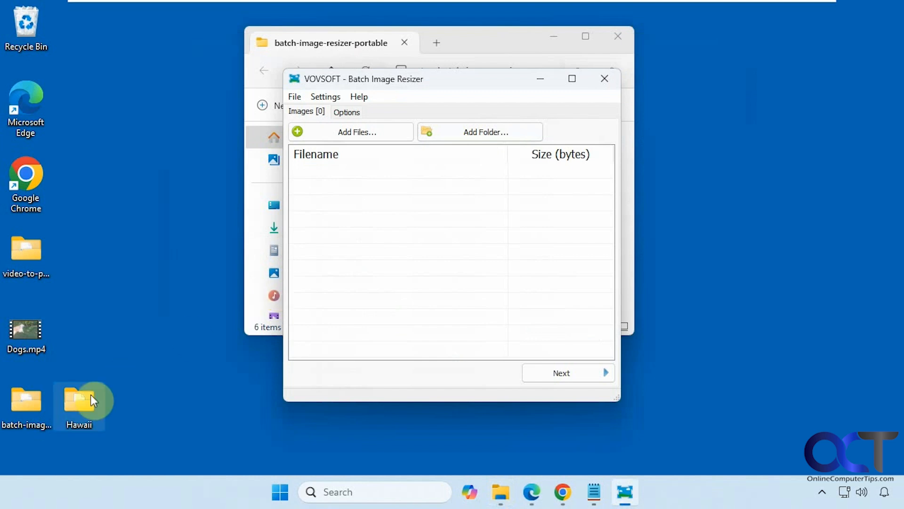
Step: Add the desktop's Hawaii folder to the resizer's image list and widen the window to review the full file paths
drag(85, 399, 416, 227)
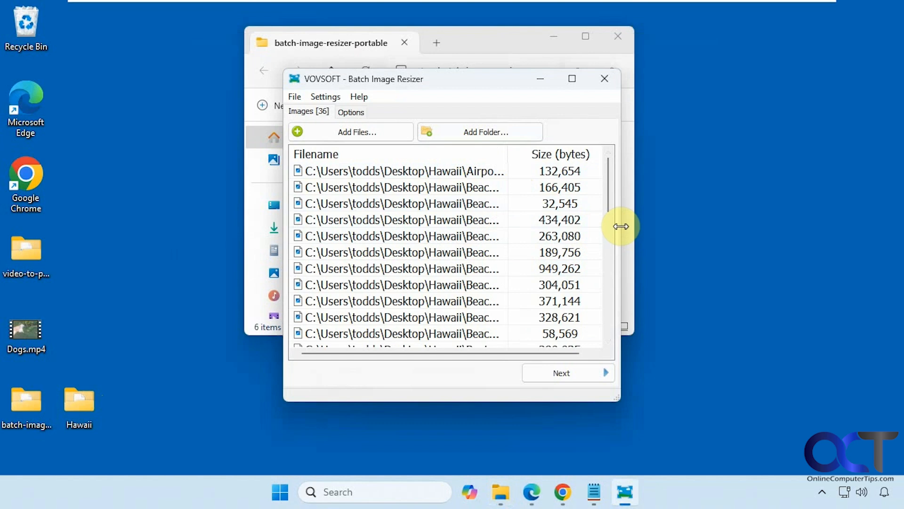
drag(620, 226, 877, 233)
scroll(708, 247, down, 4)
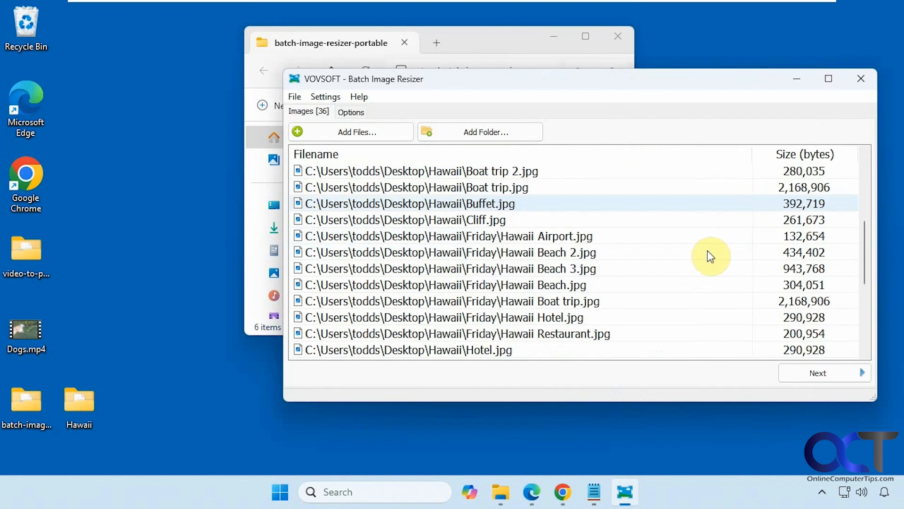
scroll(709, 253, down, 3)
scroll(710, 253, up, 6)
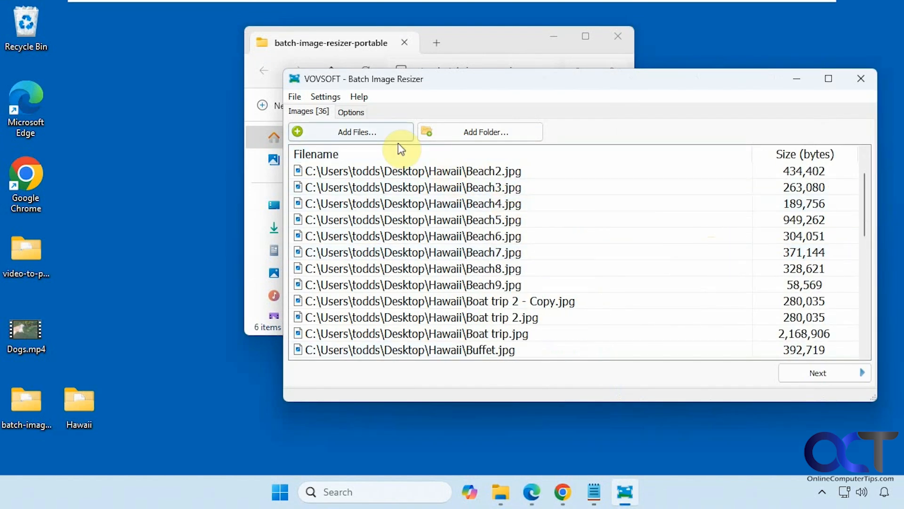
Step: In the resize options, check the available width units and add a 50 by 50 percent output size
click(353, 112)
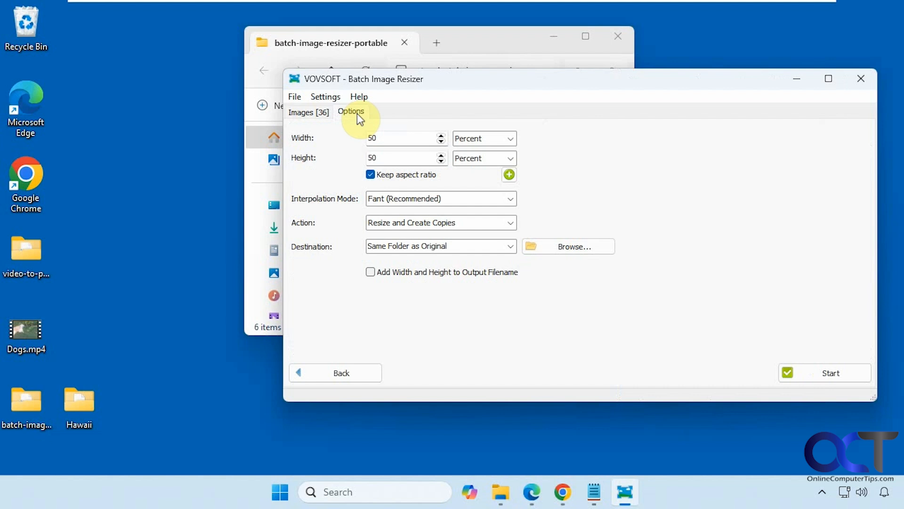
click(506, 140)
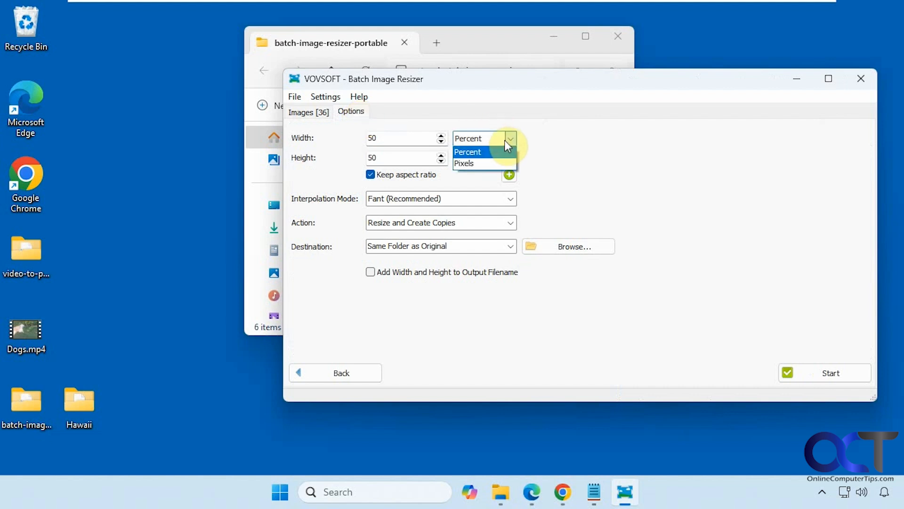
click(564, 141)
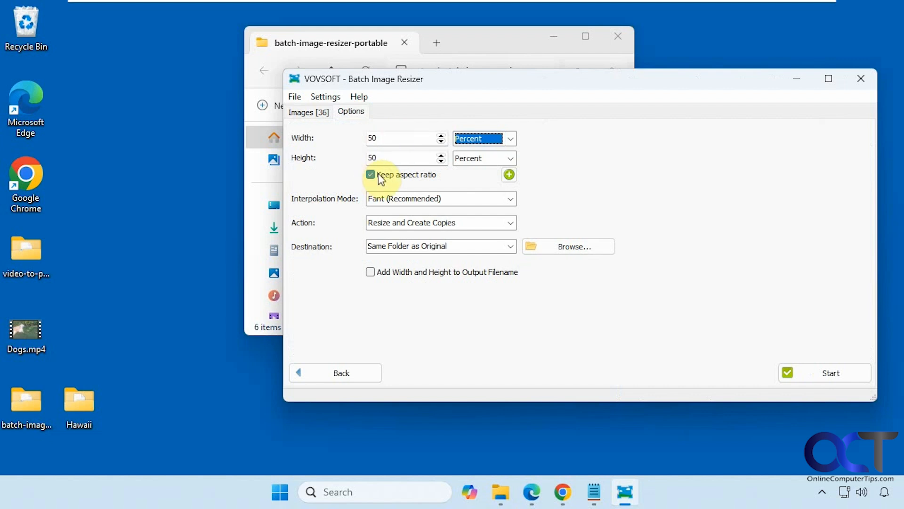
click(509, 174)
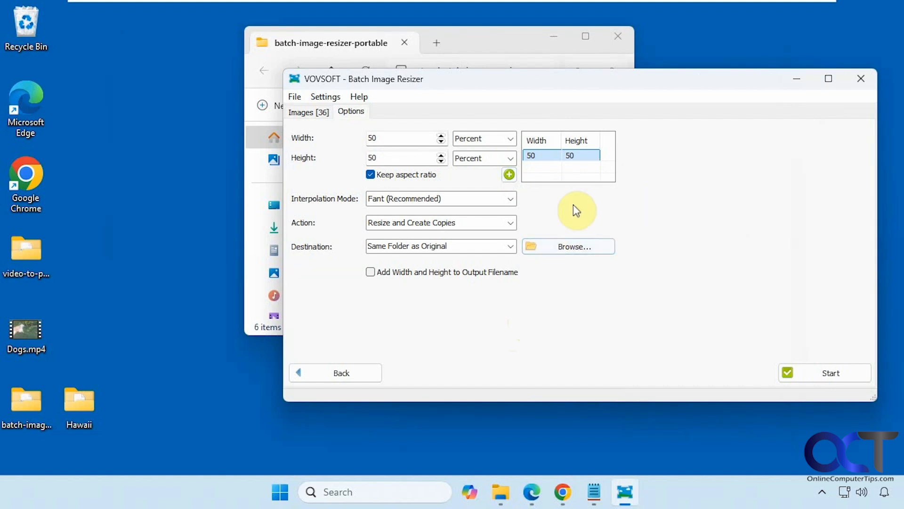
Step: Check the interpolation mode choice and read the notes on the interpolation methods in Notepad
click(511, 199)
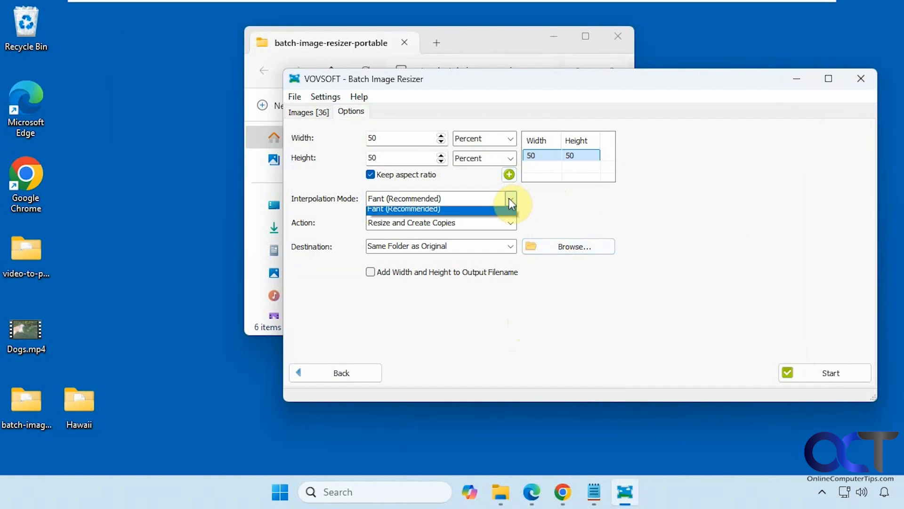
click(511, 200)
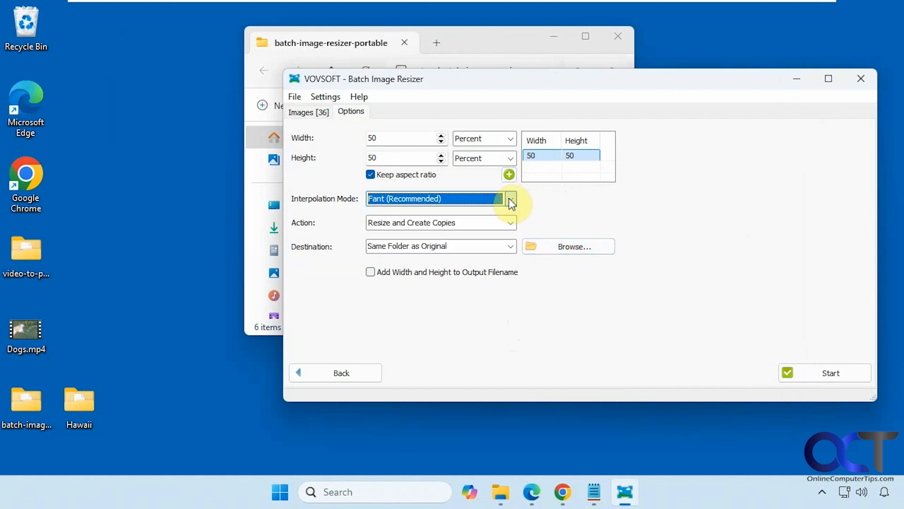
click(592, 491)
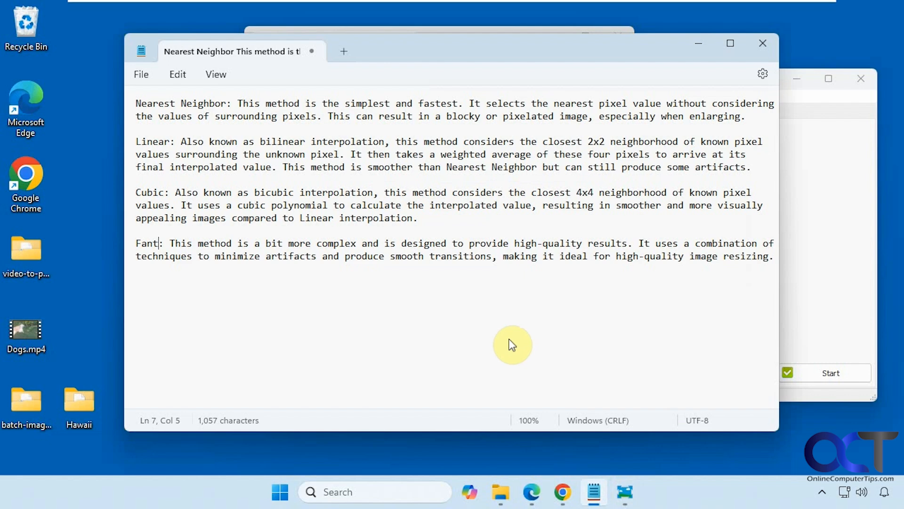
click(698, 43)
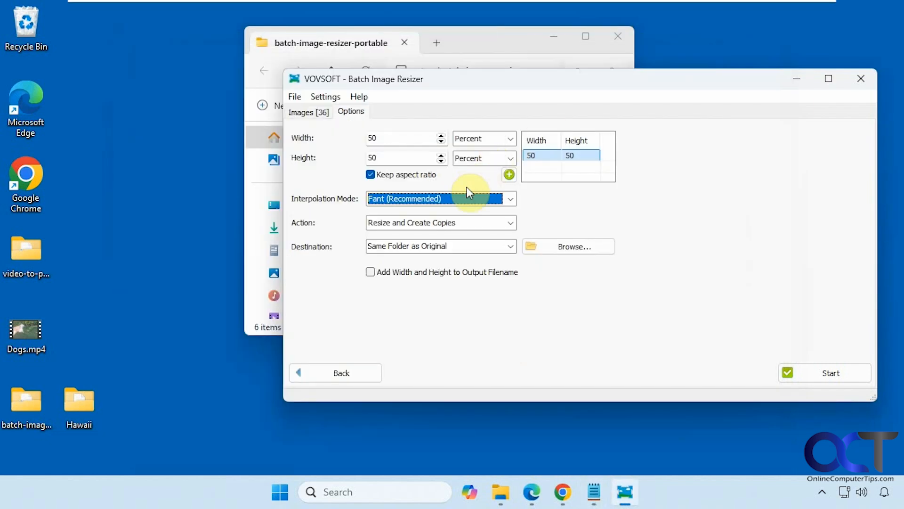
Step: Set the resize action to Resize Original
click(511, 223)
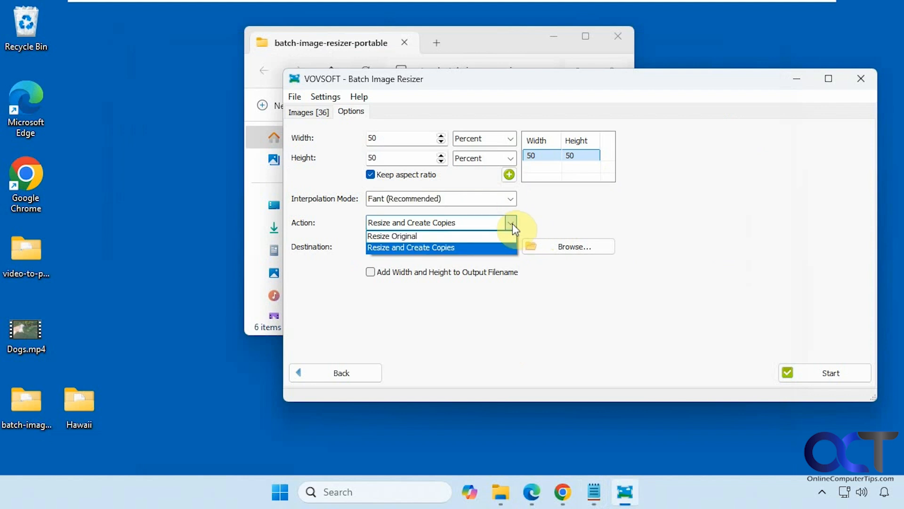
click(462, 235)
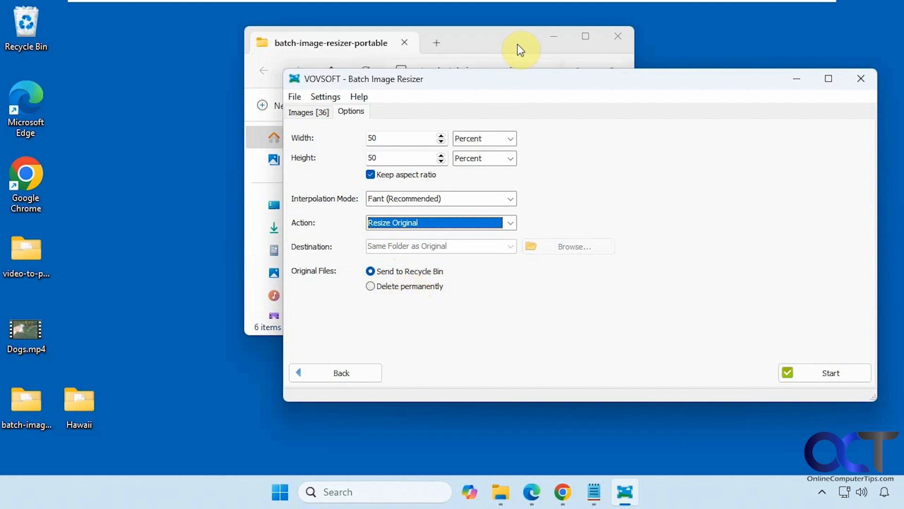
Step: Open the Hawaii folder and show its properties to check the folder size
double_click(82, 403)
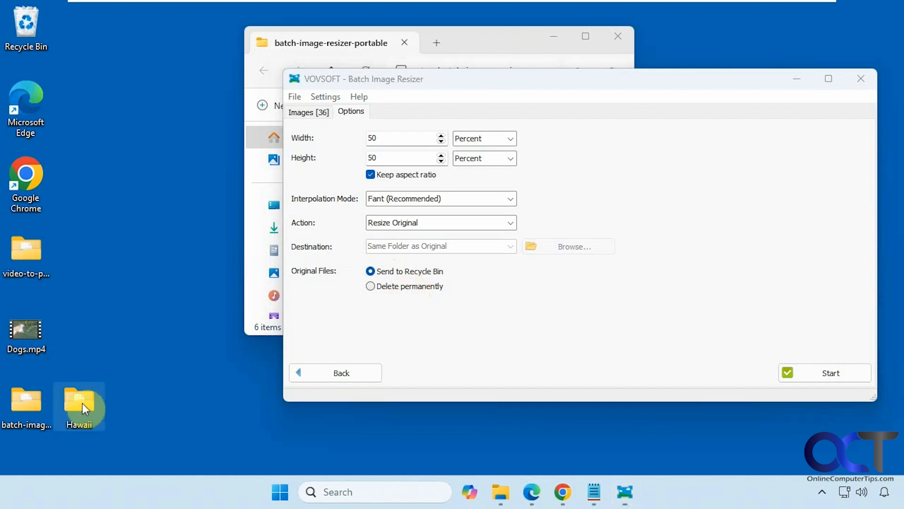
right_click(88, 403)
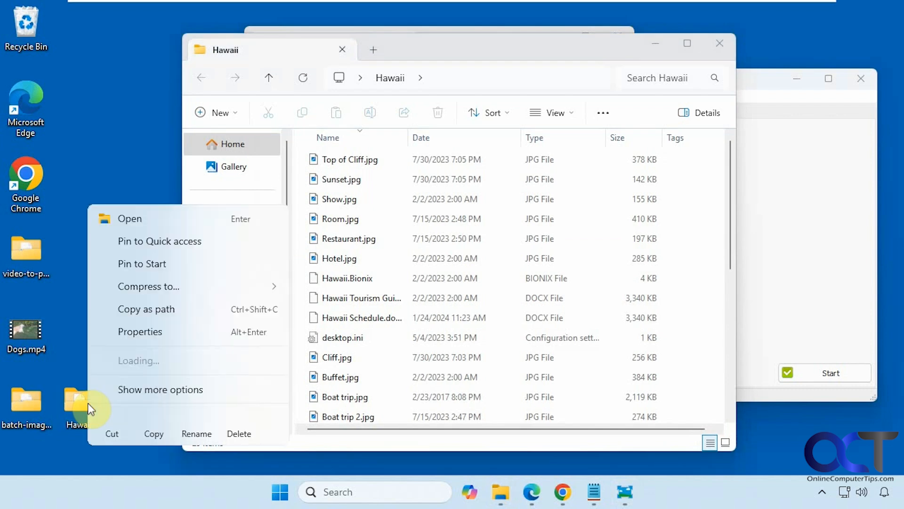
click(132, 332)
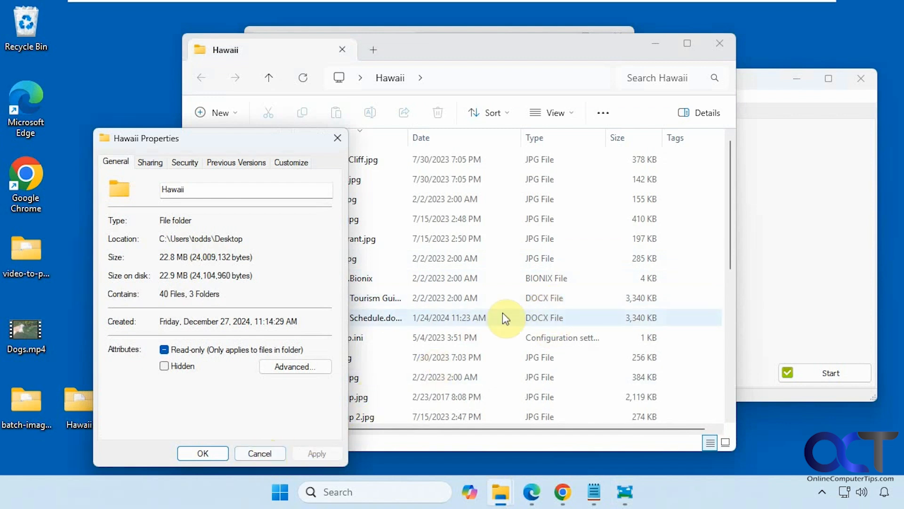
Step: Delete the two Hawaii DOCX files, desktop.ini and Hawaii.Bionix from the Hawaii folder
click(486, 291)
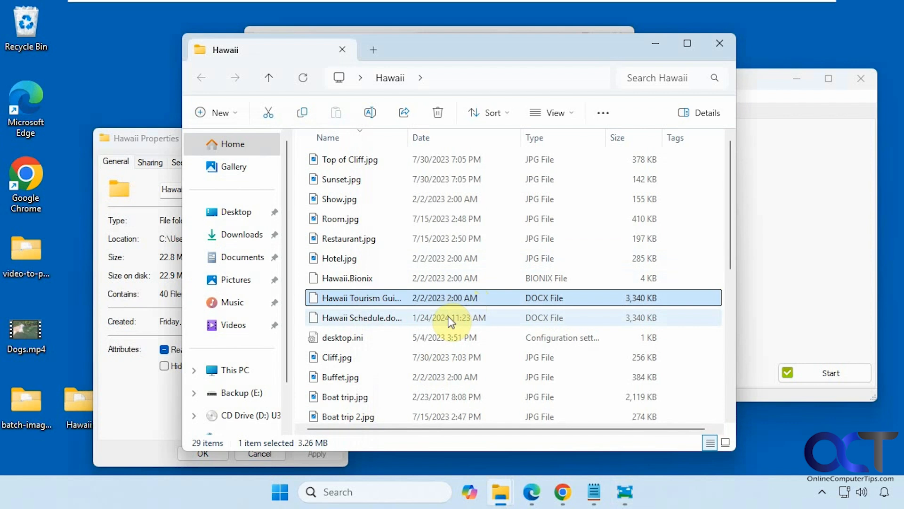
shift+click(377, 334)
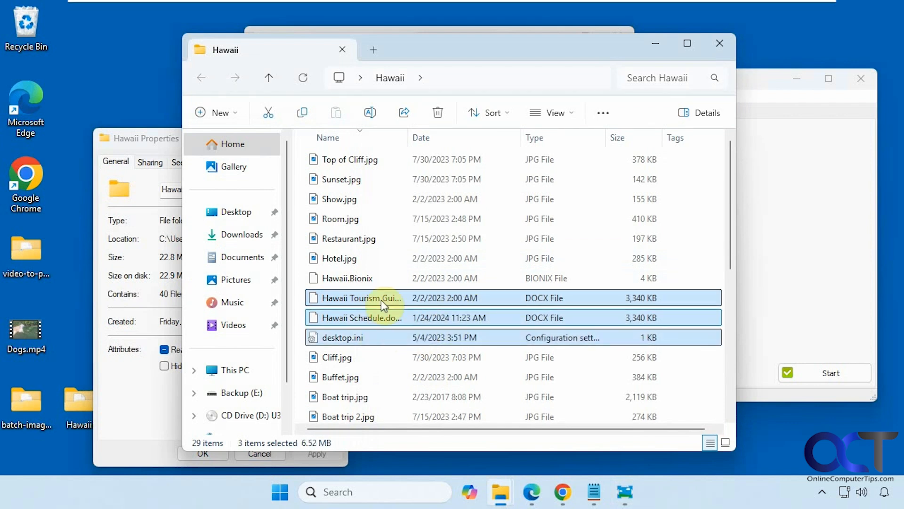
ctrl+click(372, 278)
key(Delete)
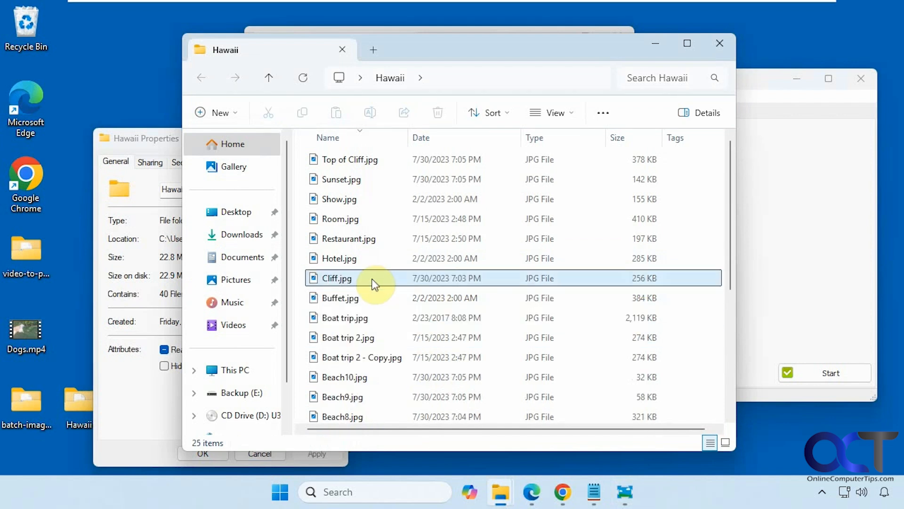
Step: Reopen the Hawaii folder's properties to check its updated size and file count, then close them
click(158, 414)
click(259, 453)
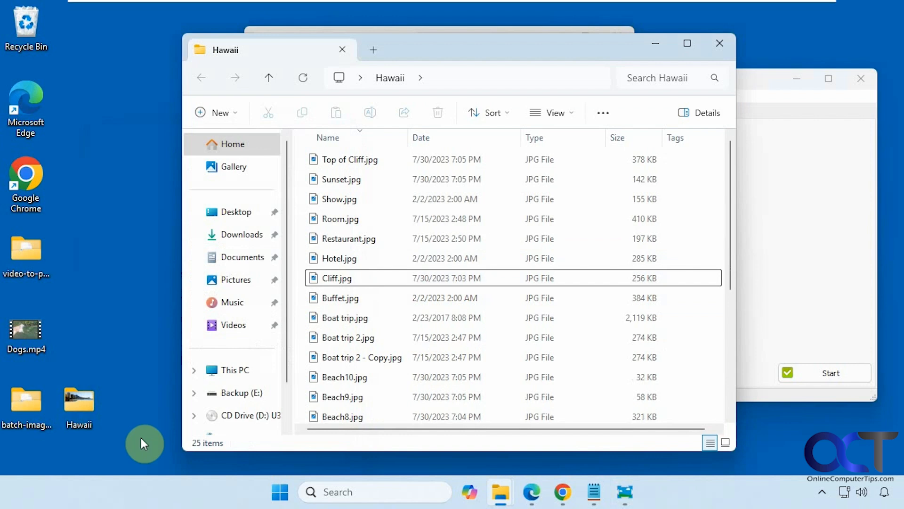
right_click(78, 411)
click(146, 342)
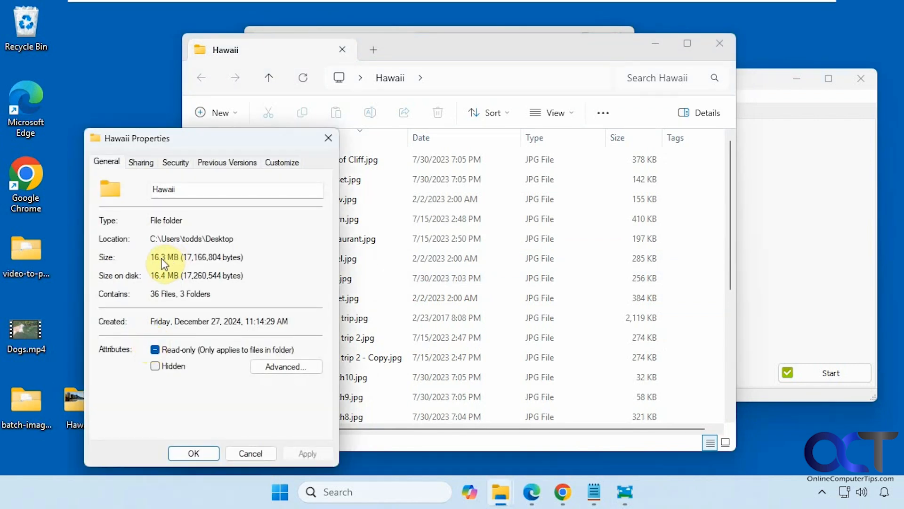
click(328, 138)
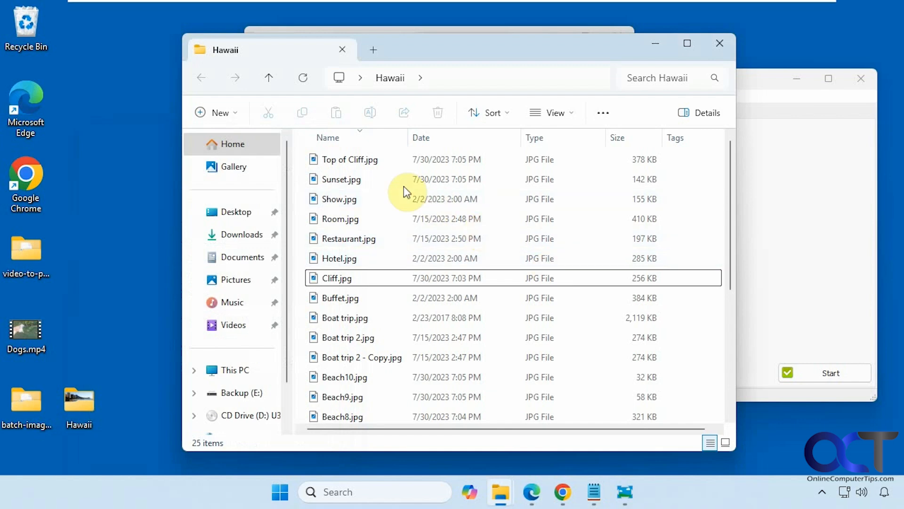
Step: Check the pixel dimensions of Top of Cliff.jpg in its file details, then put the Hawaii window away
right_click(371, 160)
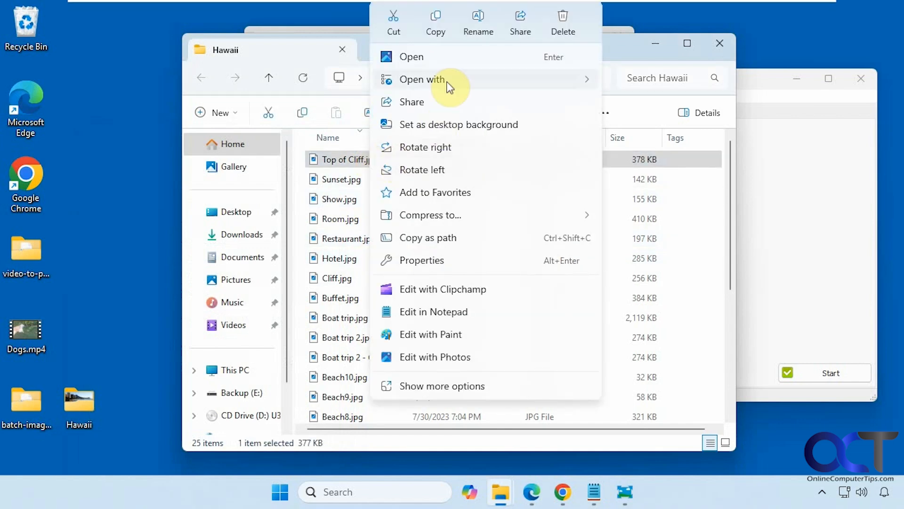
click(420, 260)
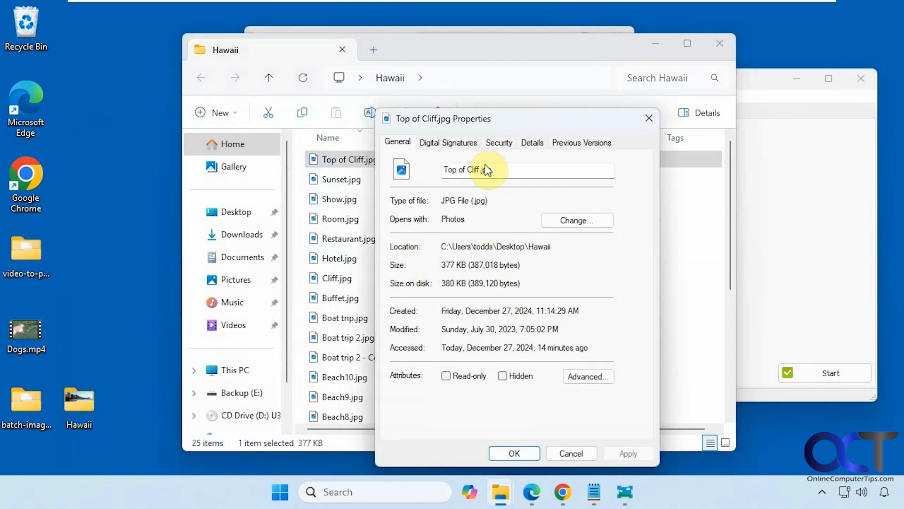
click(527, 142)
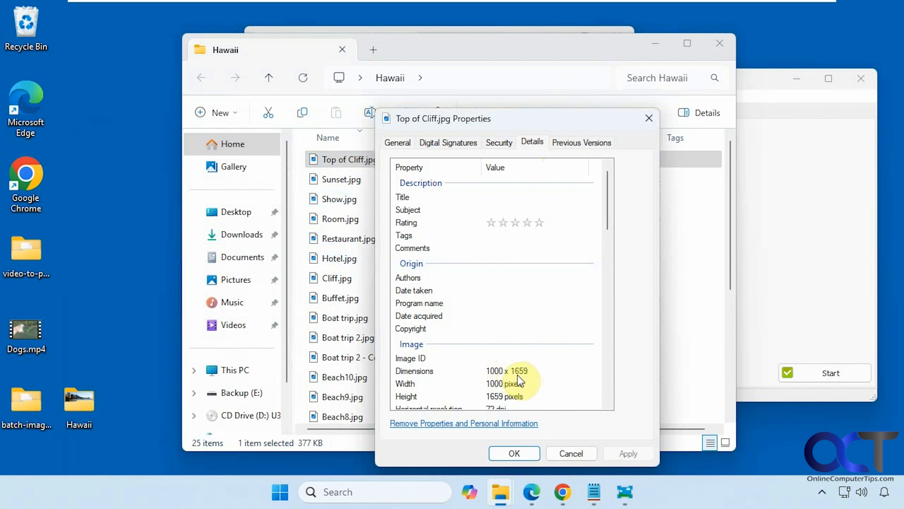
click(567, 450)
click(664, 49)
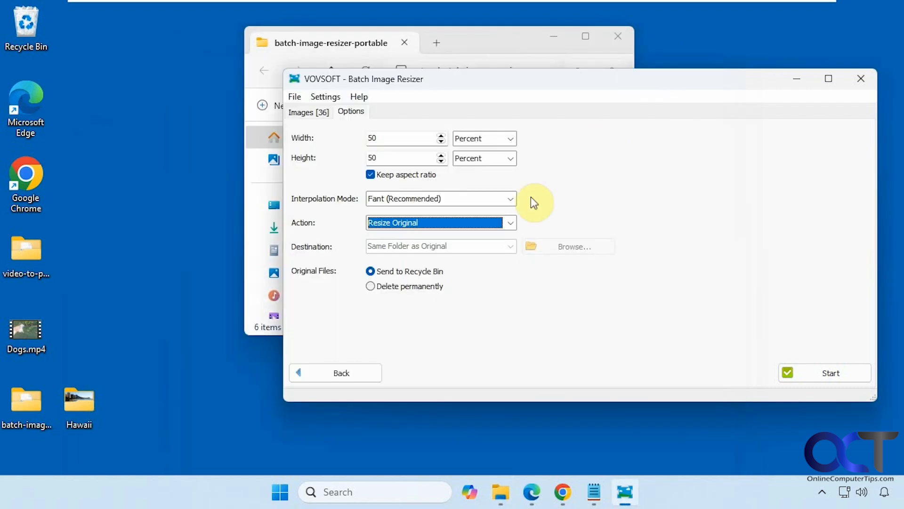
Step: Start the batch resize of the listed images
click(813, 371)
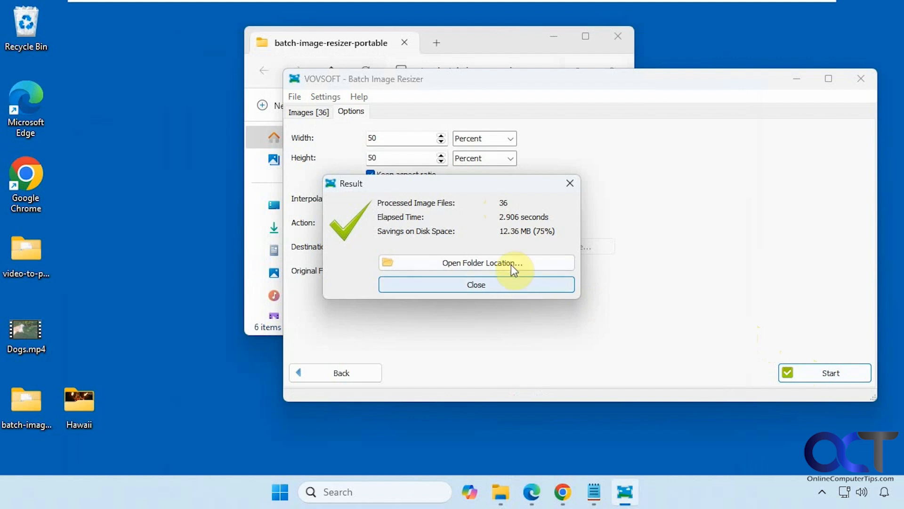
Step: Dismiss the resize result and check the Hawaii folder's size on disk in its properties, closing them when done
click(505, 282)
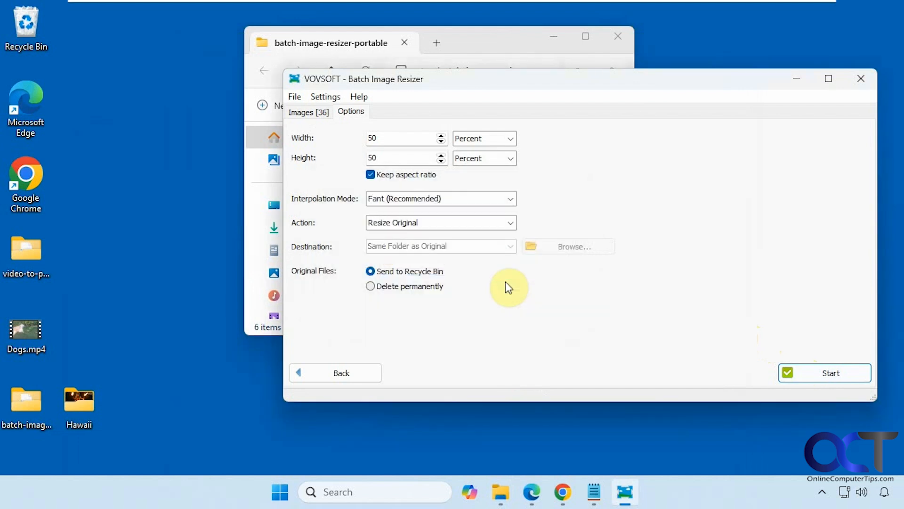
right_click(95, 412)
click(156, 339)
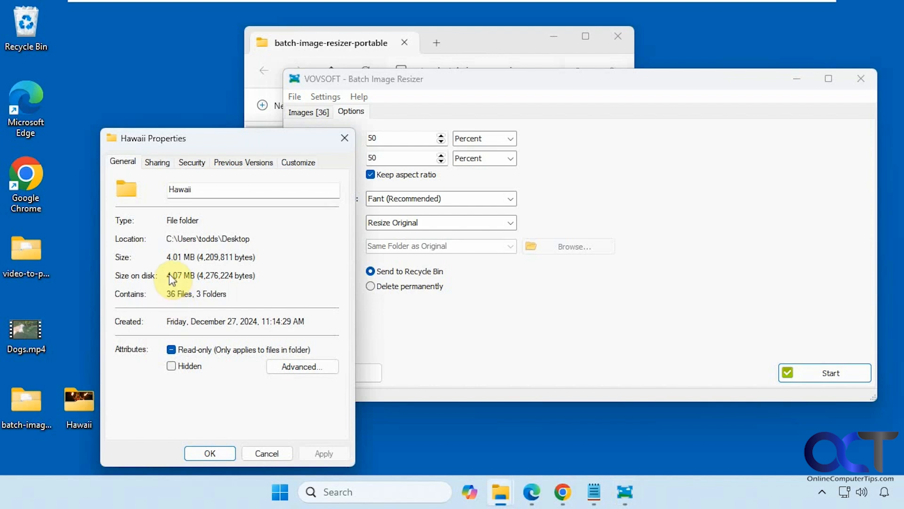
click(346, 137)
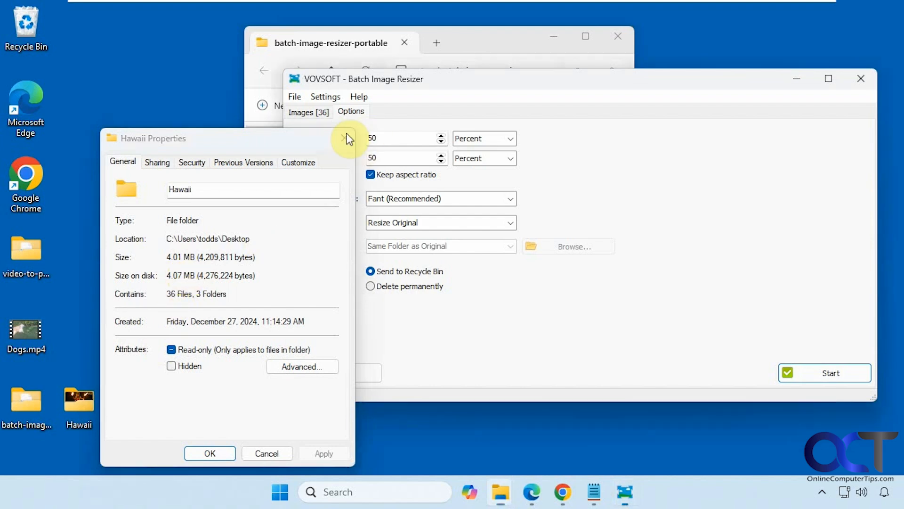
Step: Open the Hawaii folder and check the resized Top of Cliff.jpg's pixel dimensions in its file details, then minimize the folder window
double_click(79, 402)
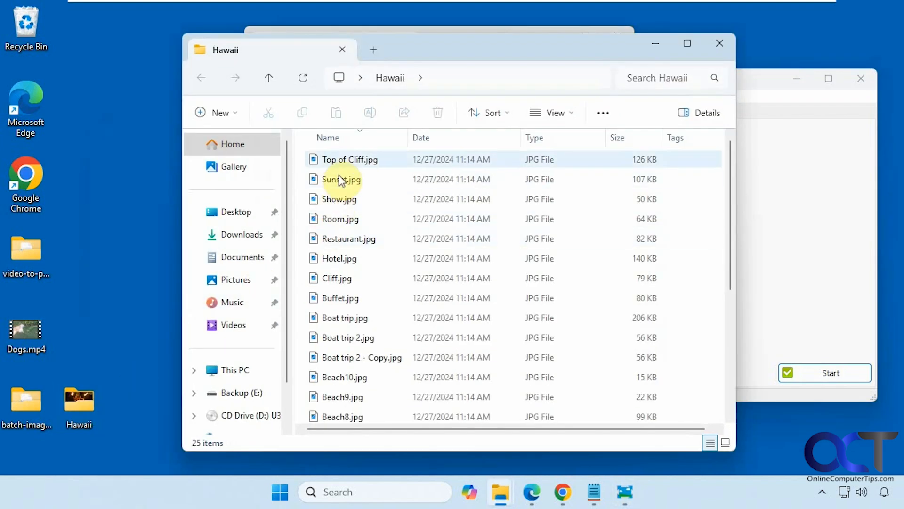
right_click(344, 157)
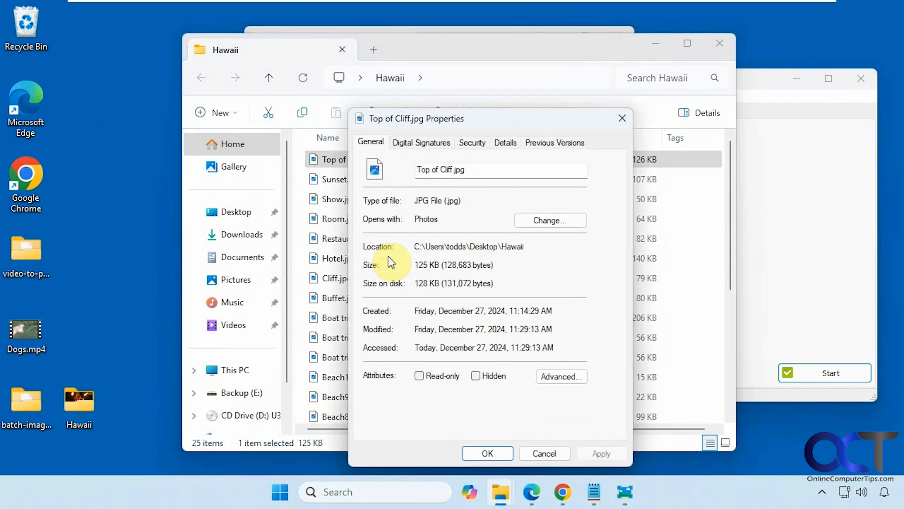
click(504, 142)
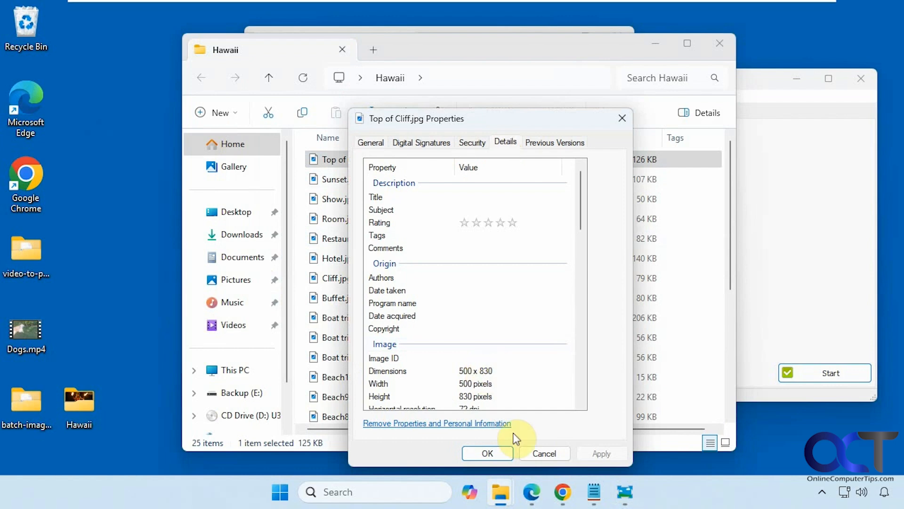
click(545, 453)
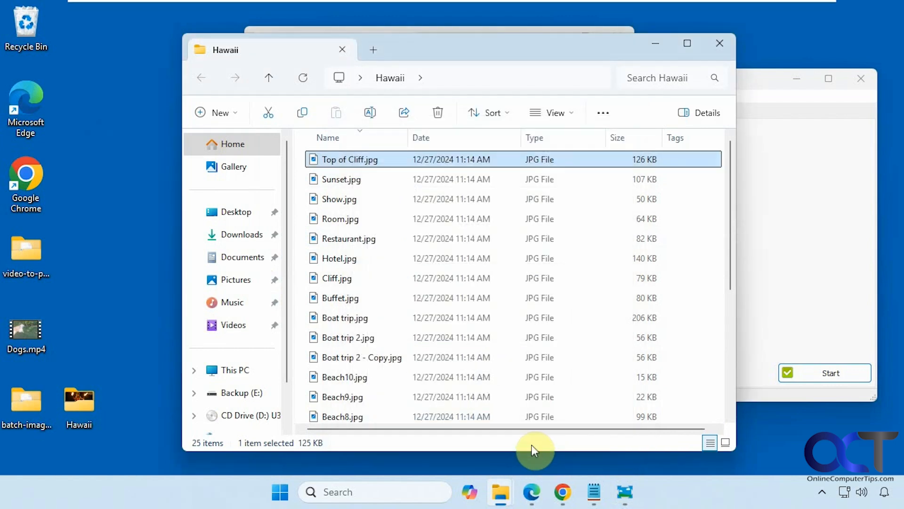
click(656, 45)
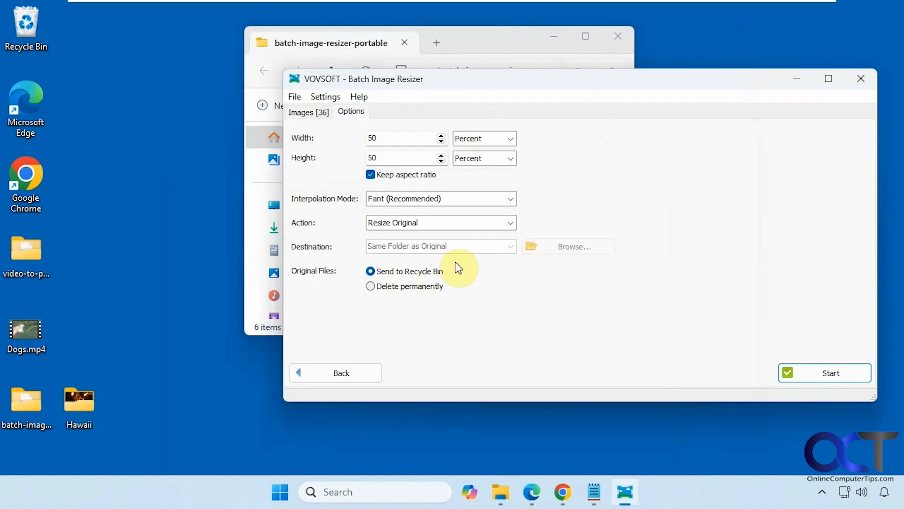
Step: Run the resize with the action Resize and Create Copies, then look over the copies in the Hawaii folder
click(440, 223)
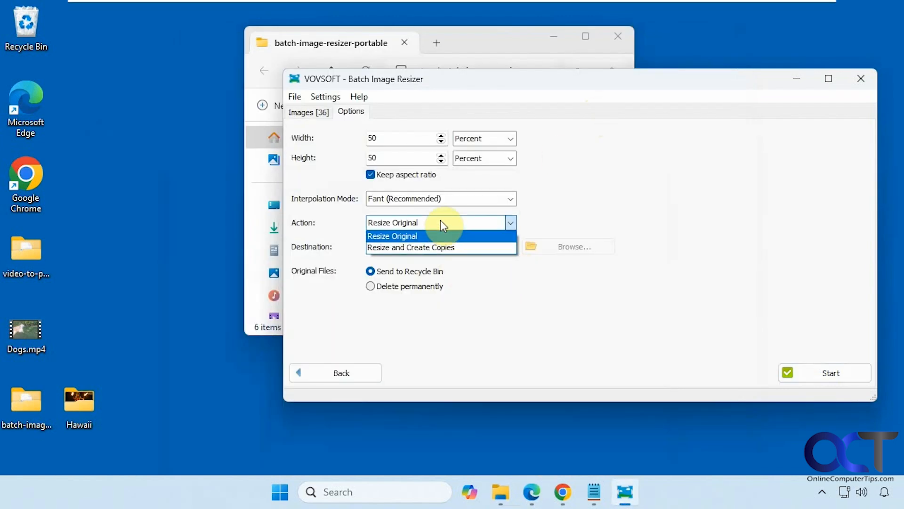
click(436, 248)
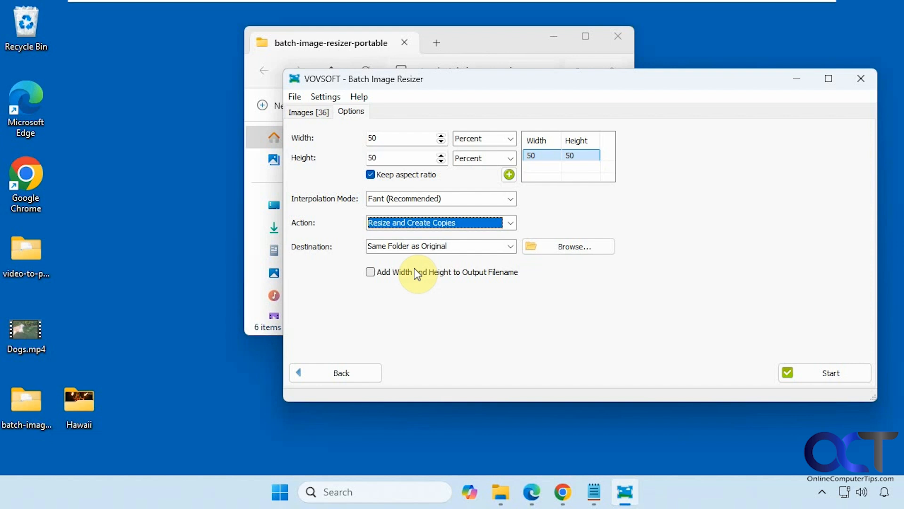
click(818, 373)
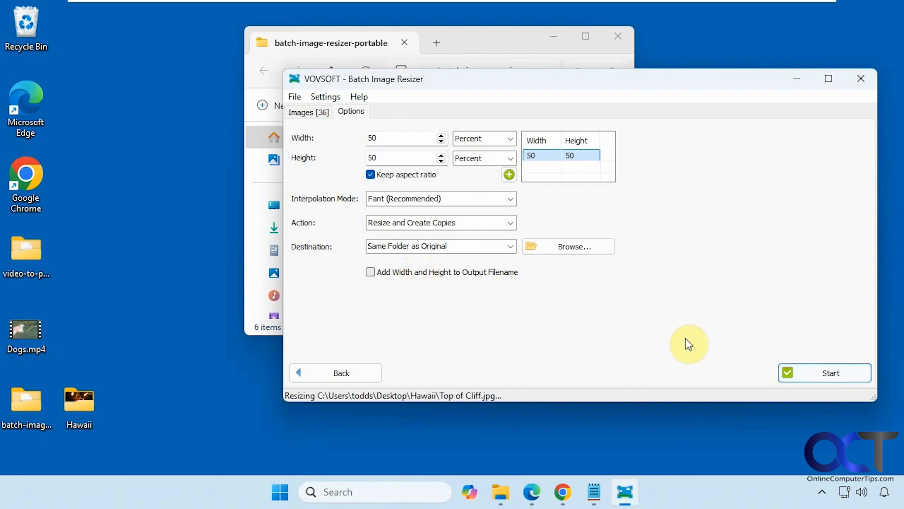
click(498, 287)
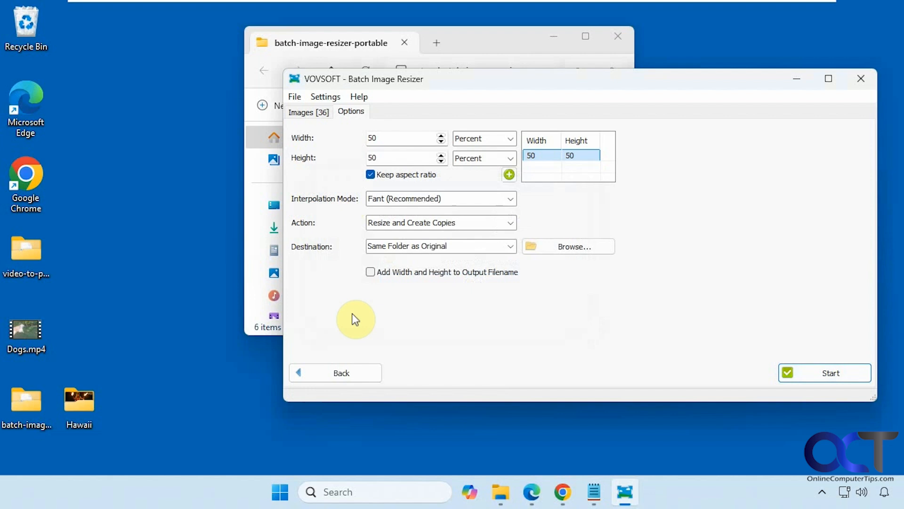
double_click(100, 401)
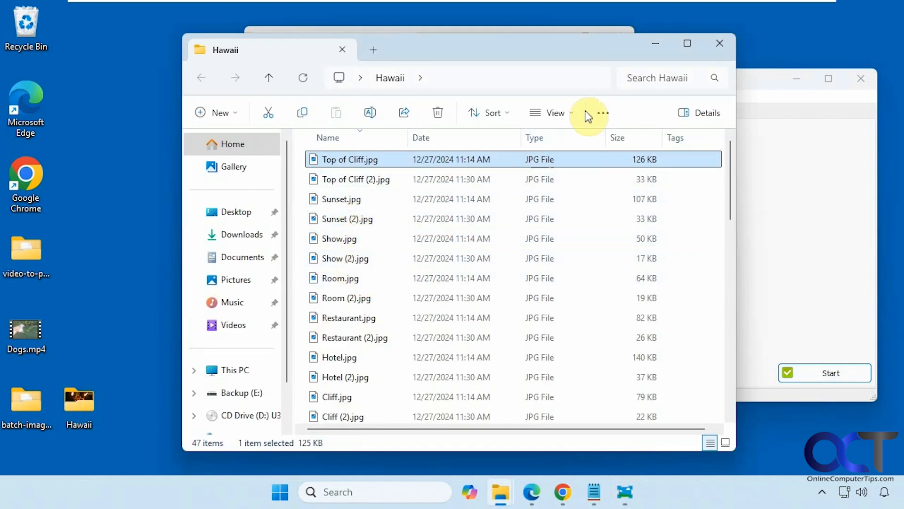
click(653, 44)
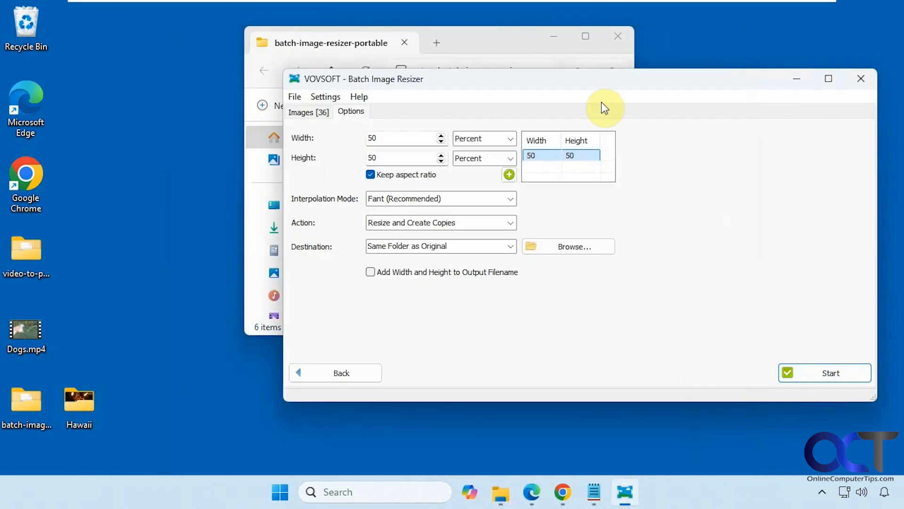
Step: Add width and height to the output filenames, rerun the resize, and check the new file names in the Hawaii folder
click(431, 272)
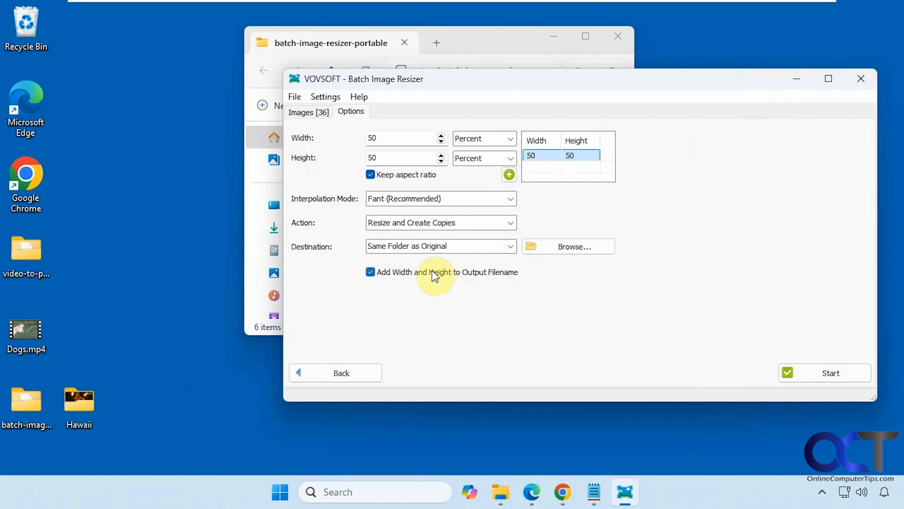
click(809, 369)
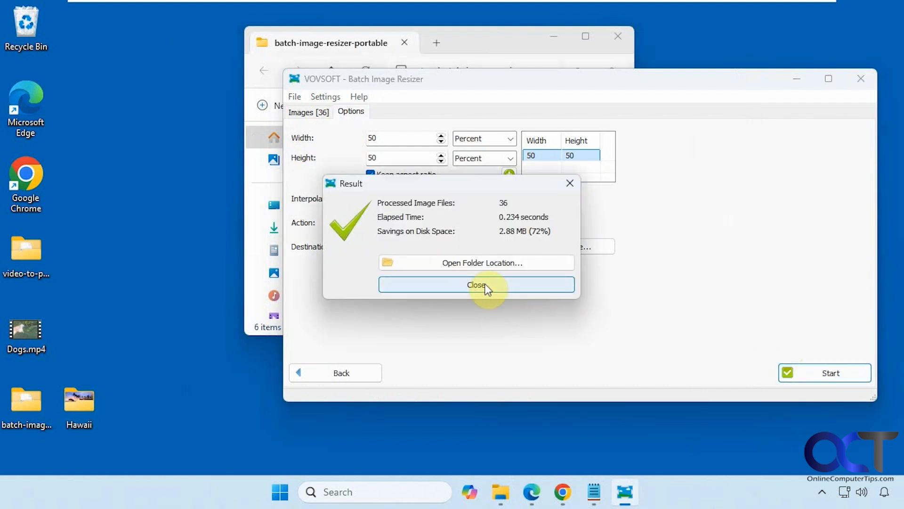
click(449, 285)
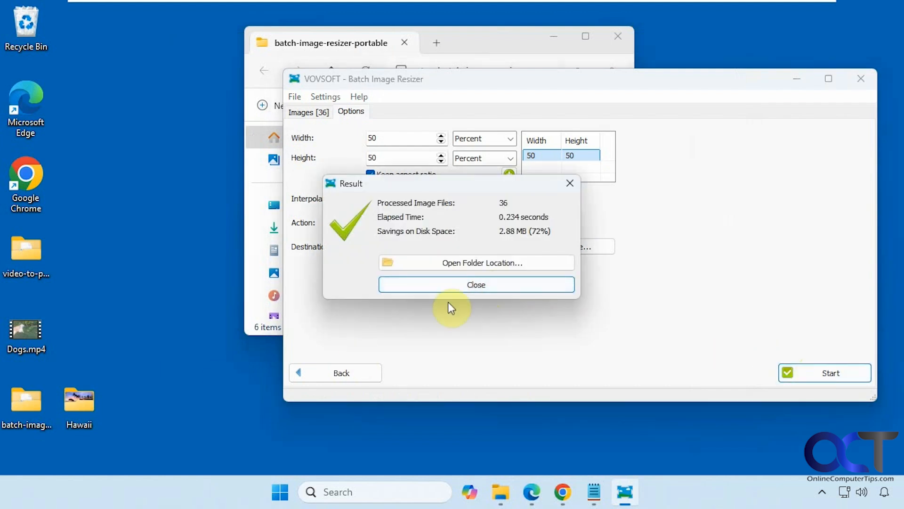
double_click(71, 417)
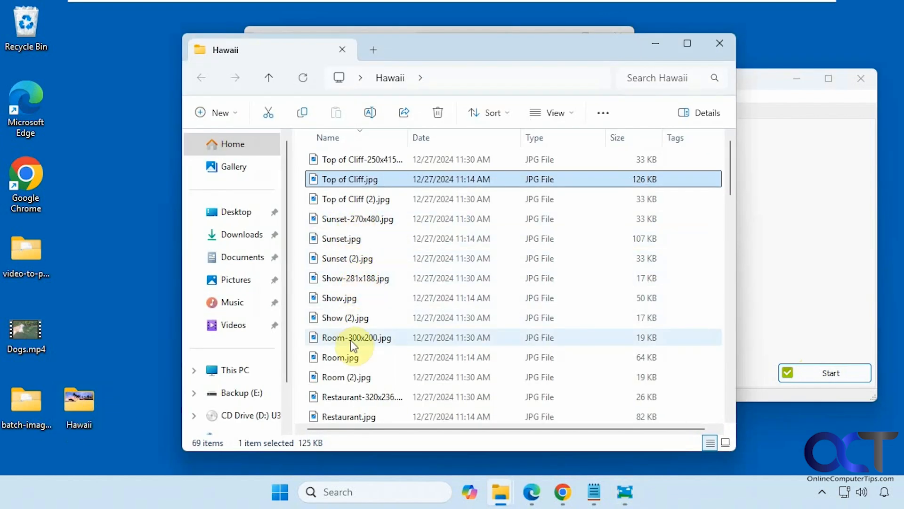
click(659, 45)
click(296, 97)
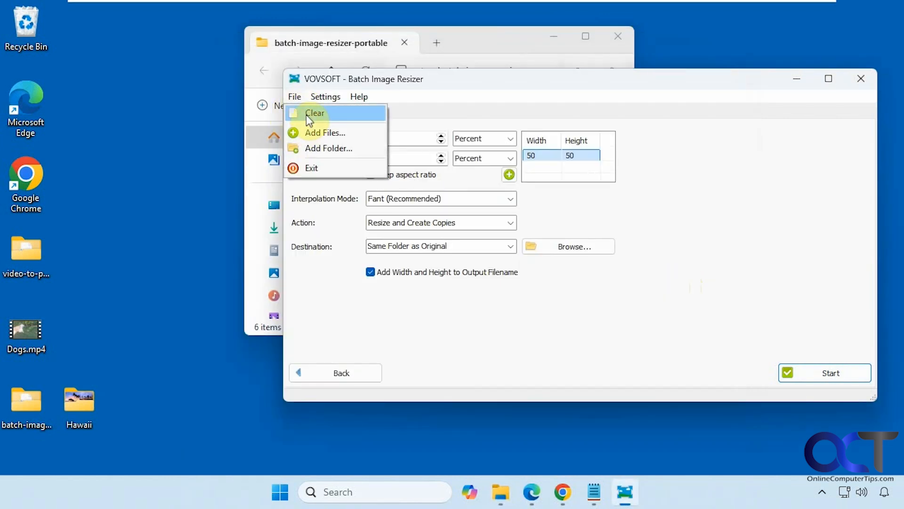
mouse_move(323, 101)
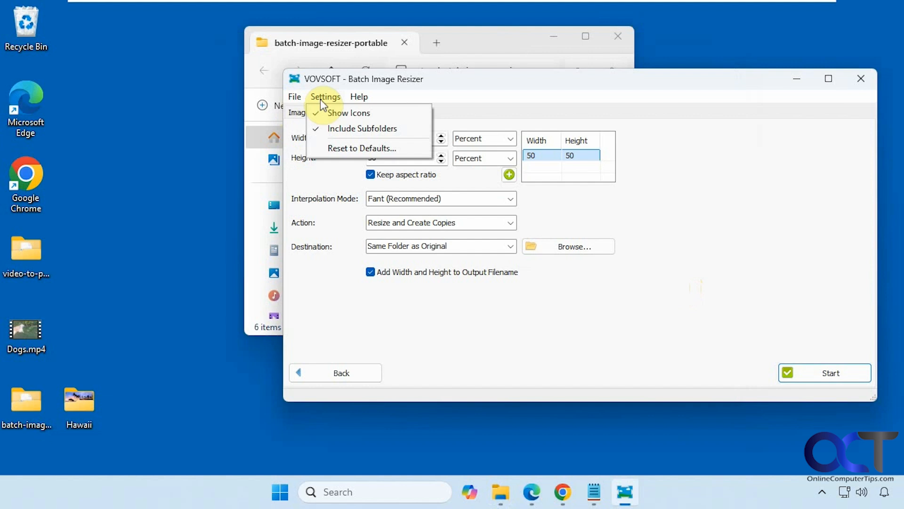
mouse_move(358, 96)
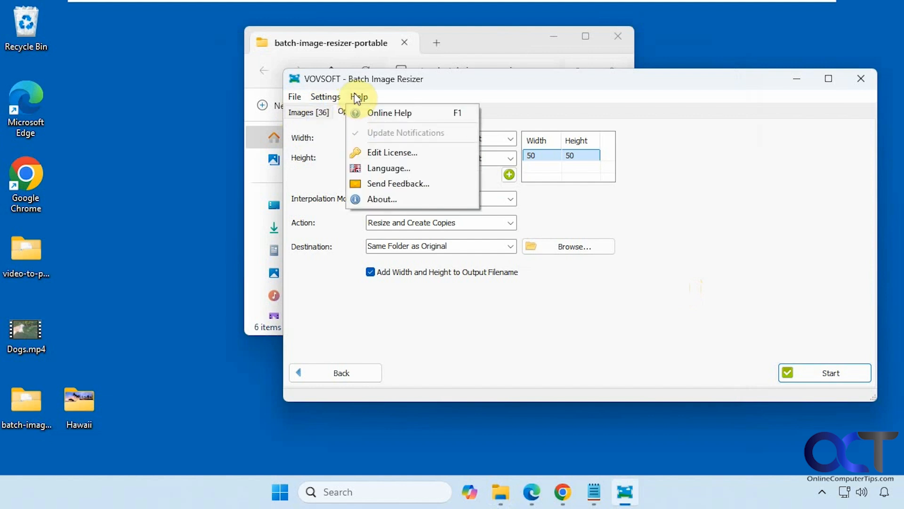
click(556, 79)
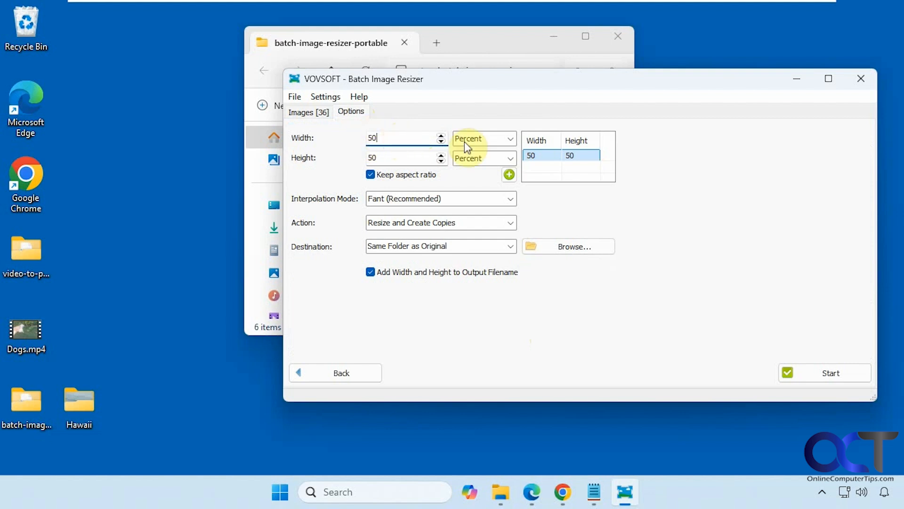
click(509, 140)
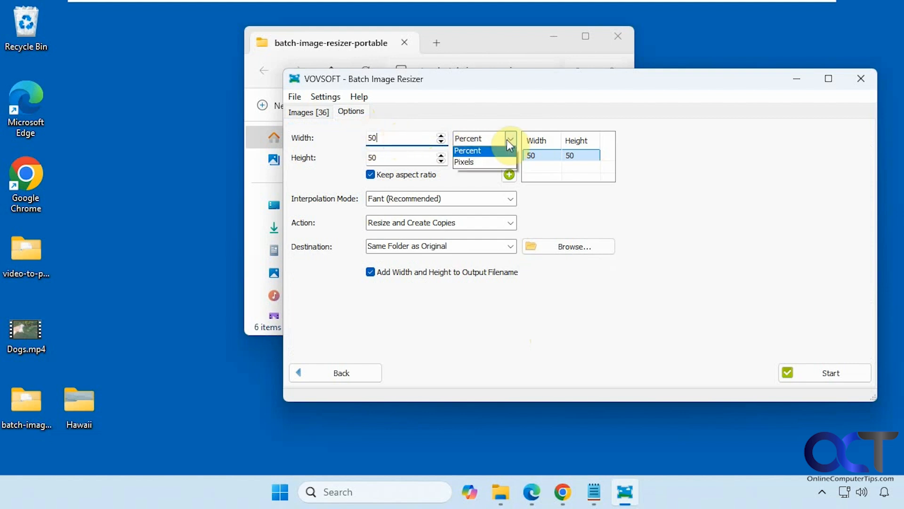
click(485, 315)
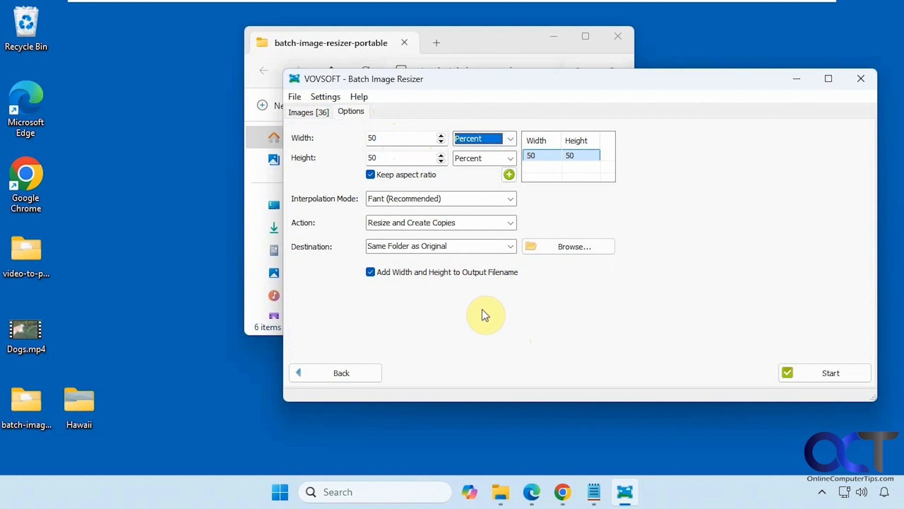